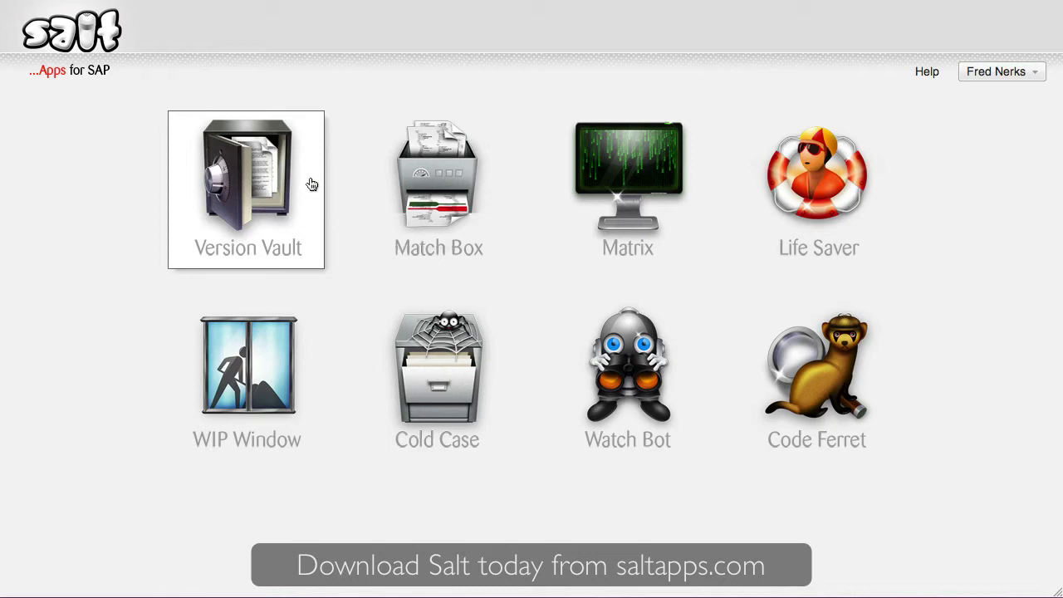
Step: Open Version Vault and load the program ZZIP_FILE_UPLOAD from the DEV system using the search pattern *zip*up
click(312, 185)
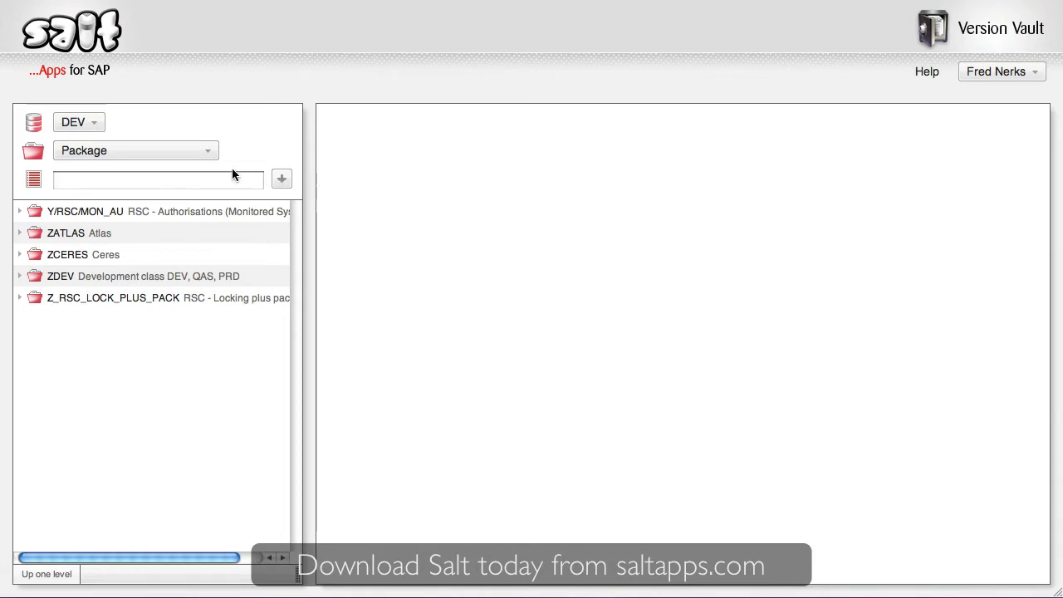
click(88, 123)
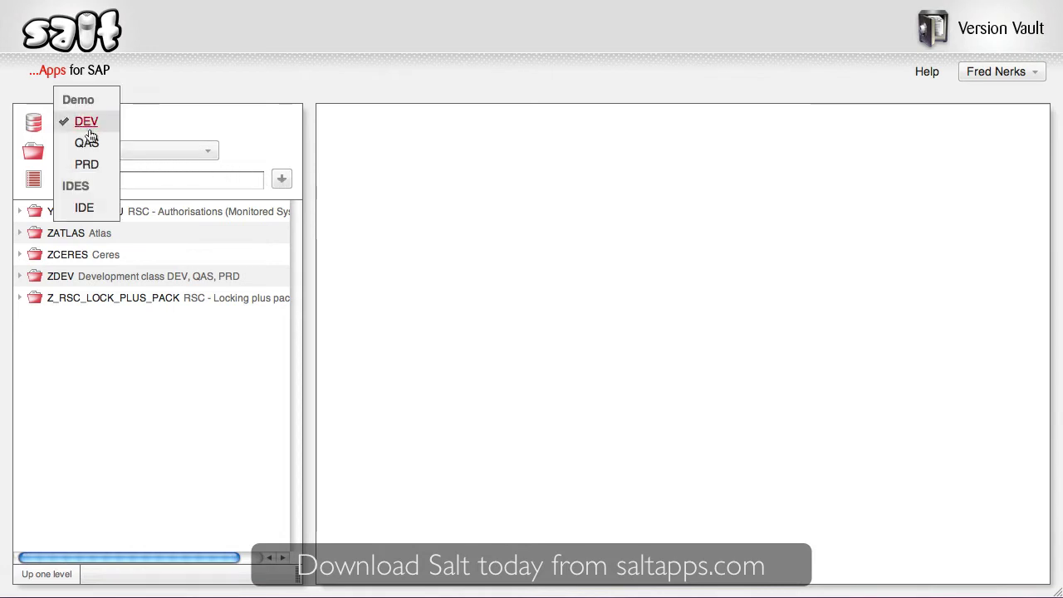
click(100, 123)
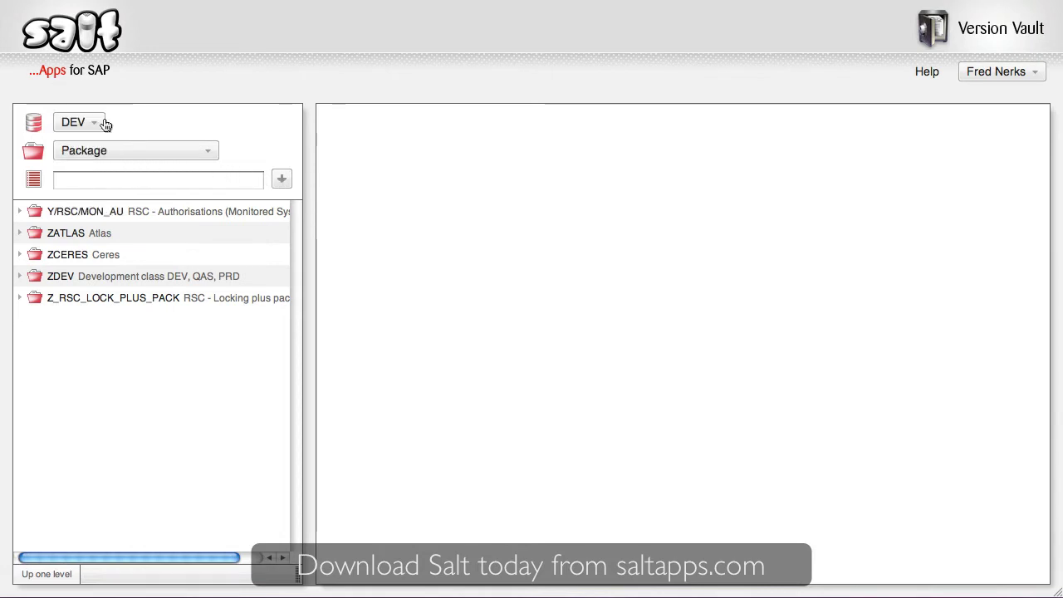
click(149, 150)
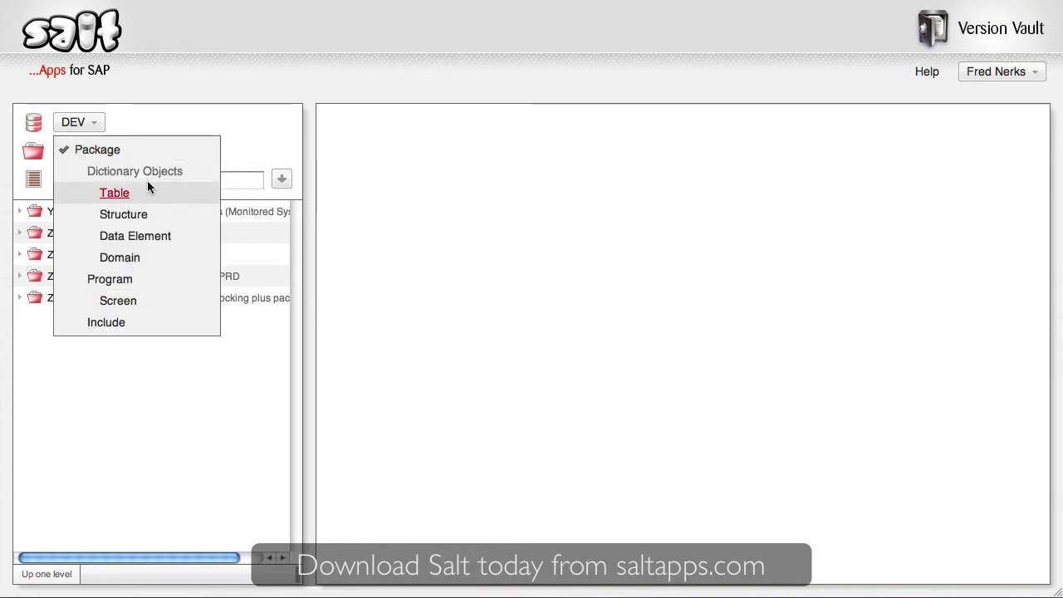
click(147, 279)
click(137, 181)
text(*zip*up)
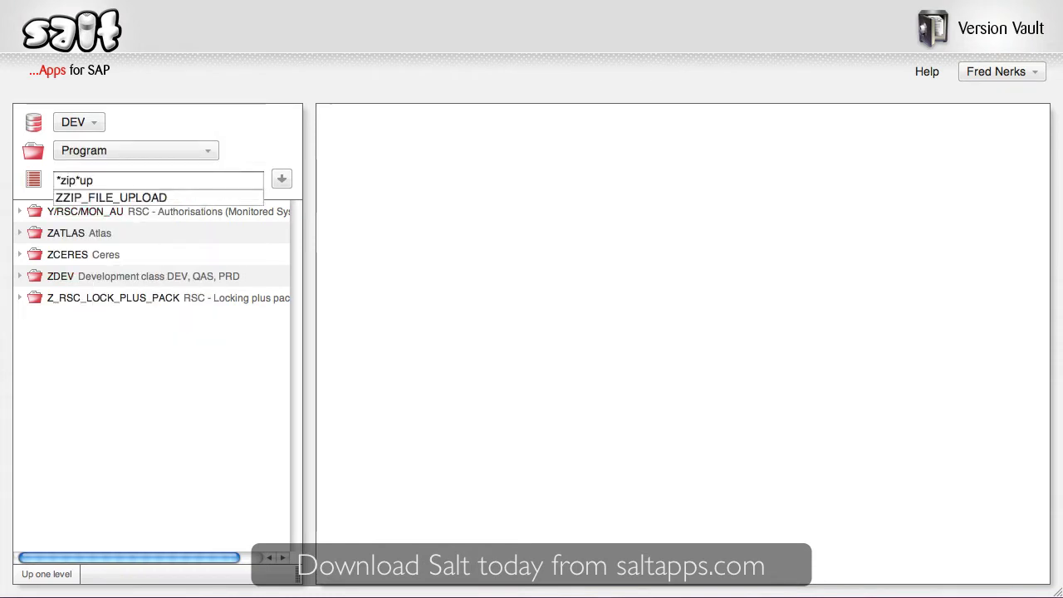
key(Down)
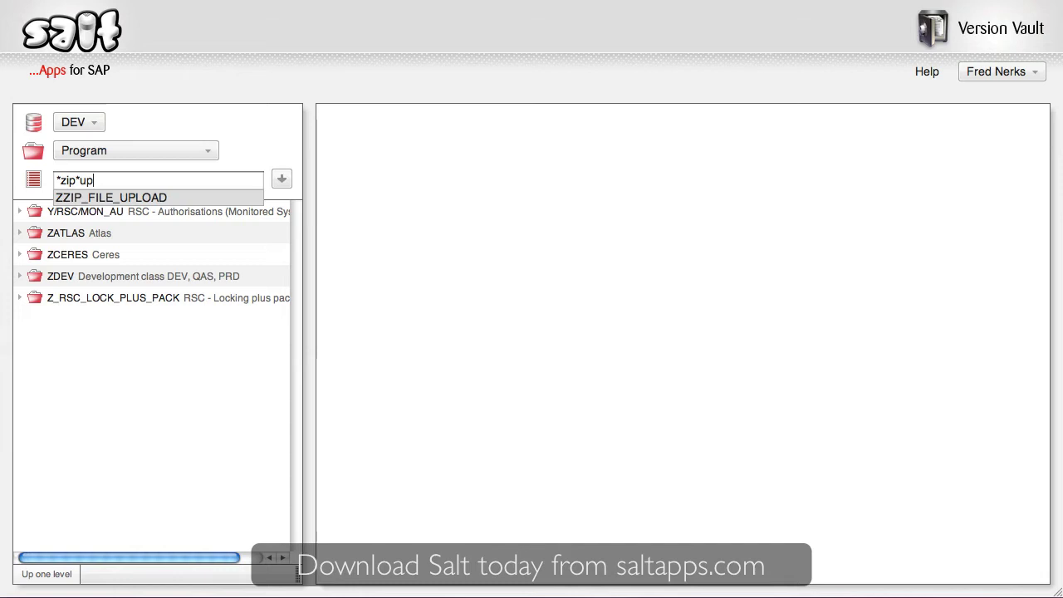
key(Return)
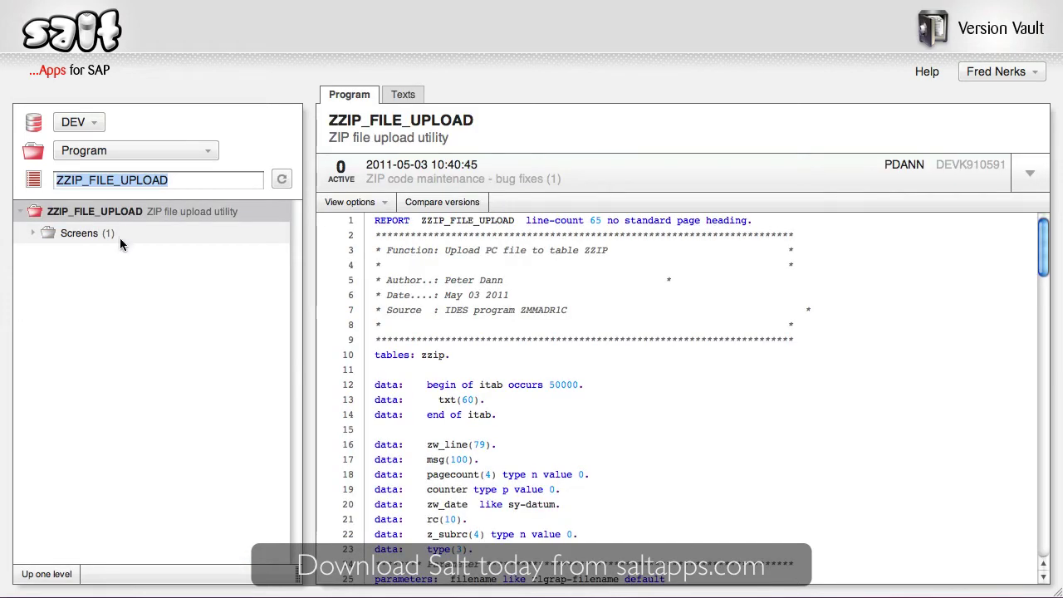
Step: Examine the source code of the program's active version and of its version 2
click(122, 216)
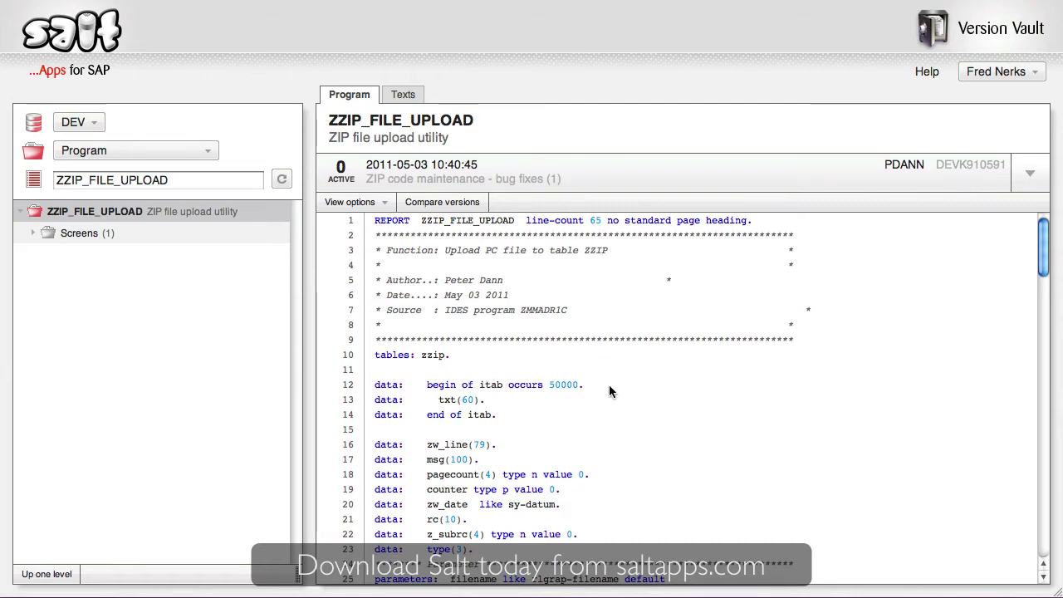
scroll(609, 384, down, 3)
scroll(610, 385, down, 3)
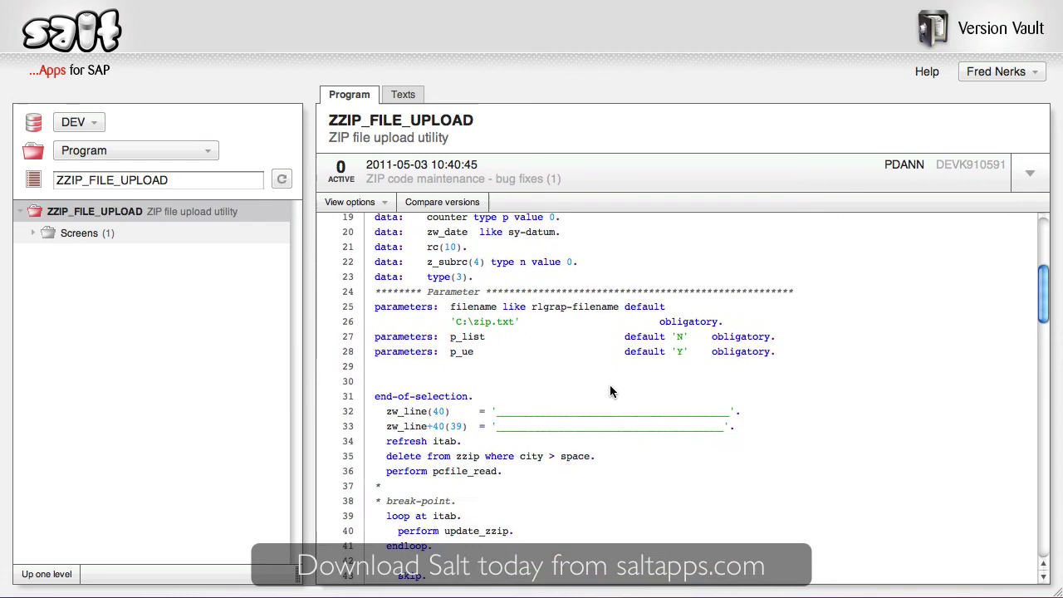
scroll(610, 385, down, 4)
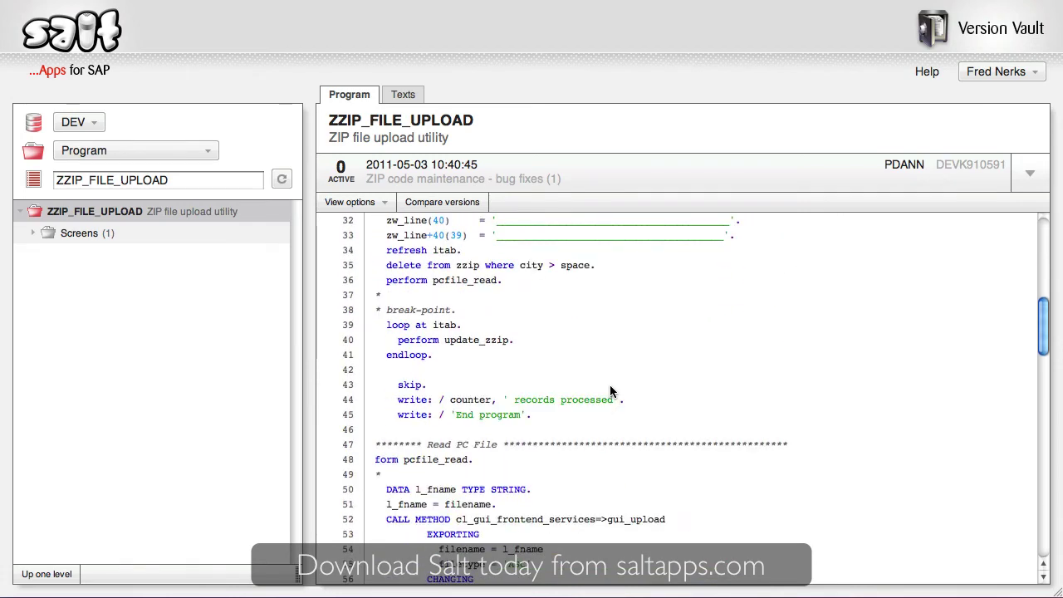
click(1030, 174)
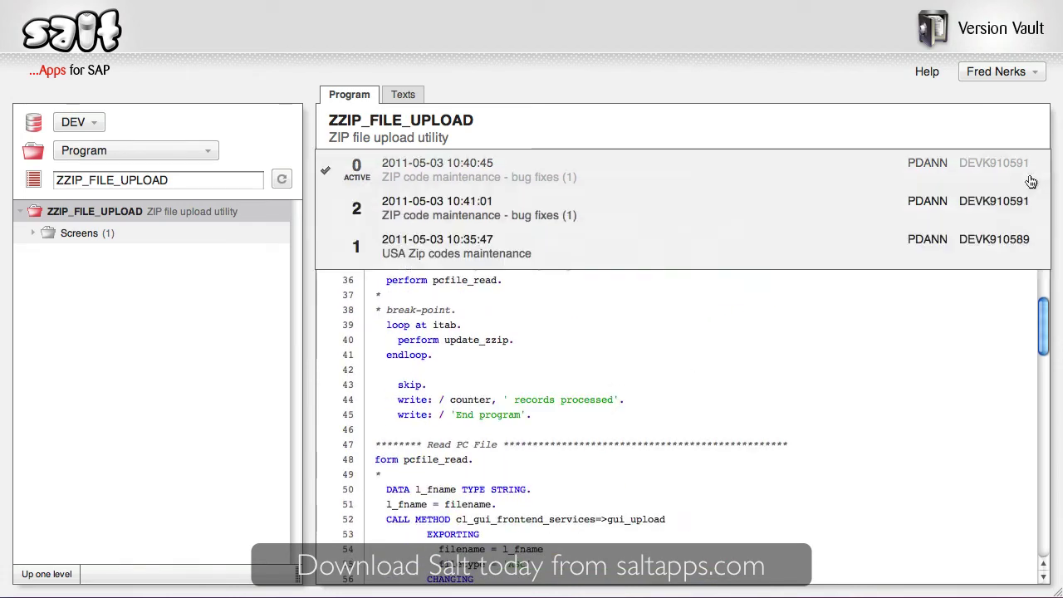
click(874, 208)
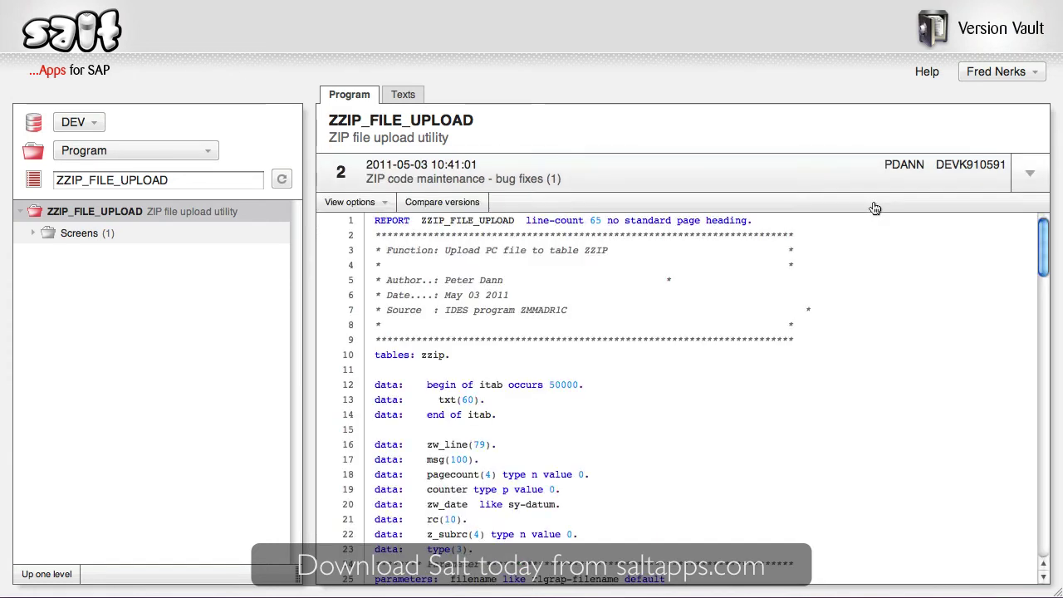
scroll(747, 384, down, 2)
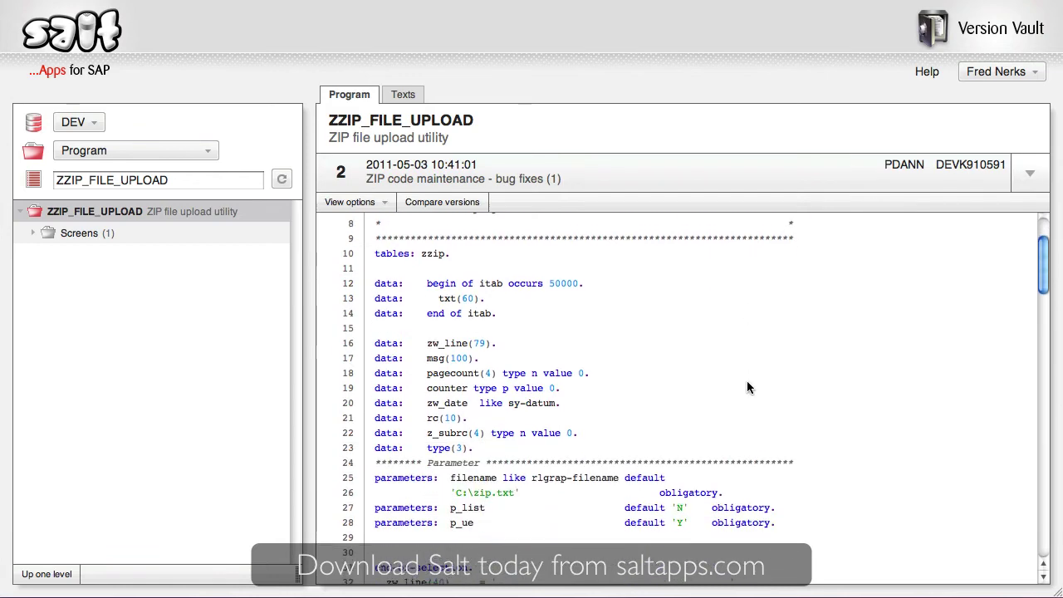
scroll(746, 384, down, 4)
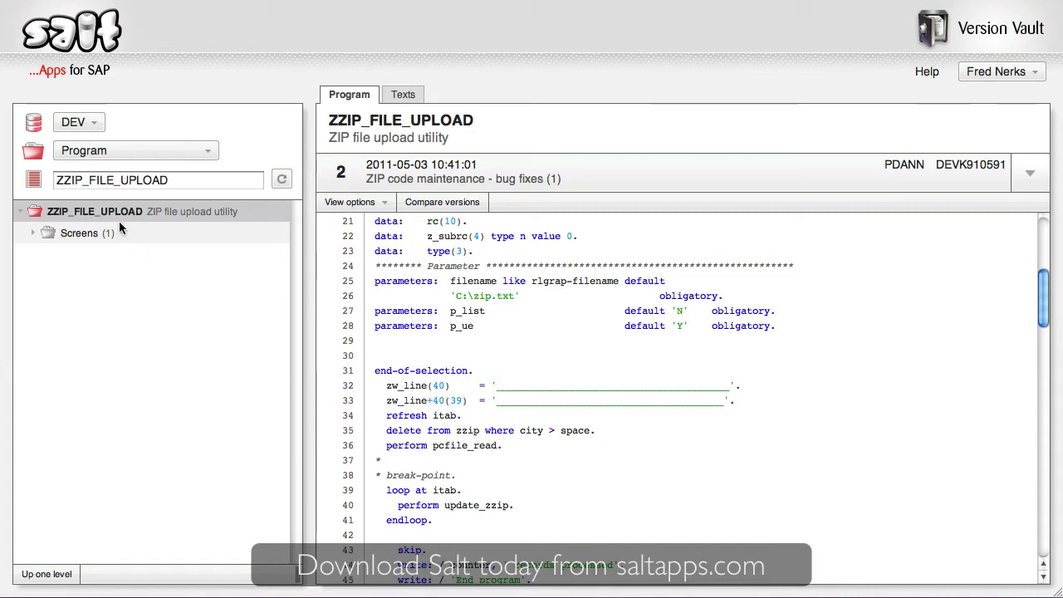
Step: Go up to the parent package ZCERES, expand its programs and dictionary tables, and view the table ZZIP
click(51, 573)
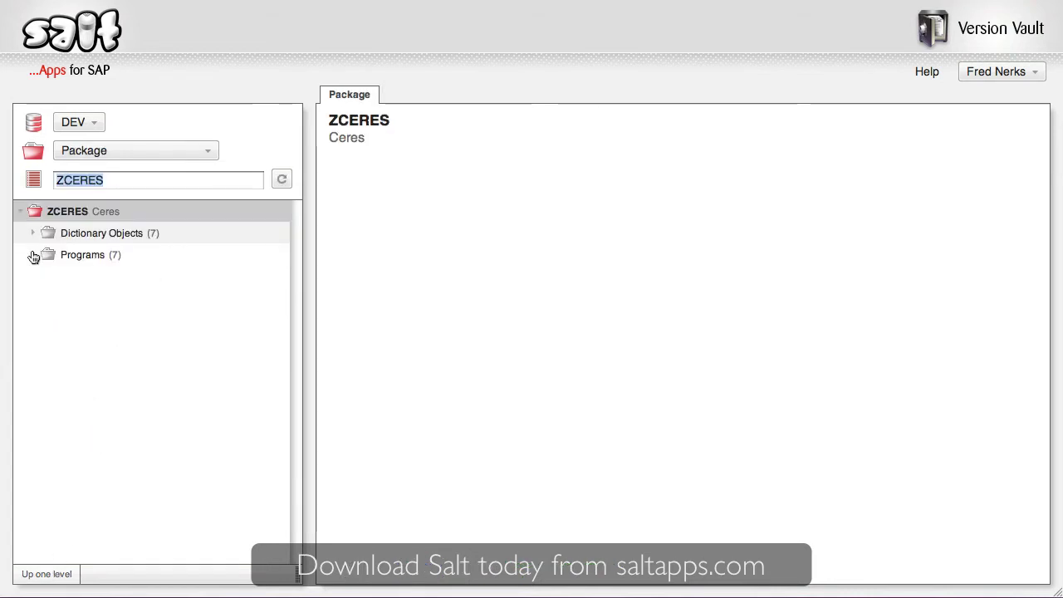
click(33, 255)
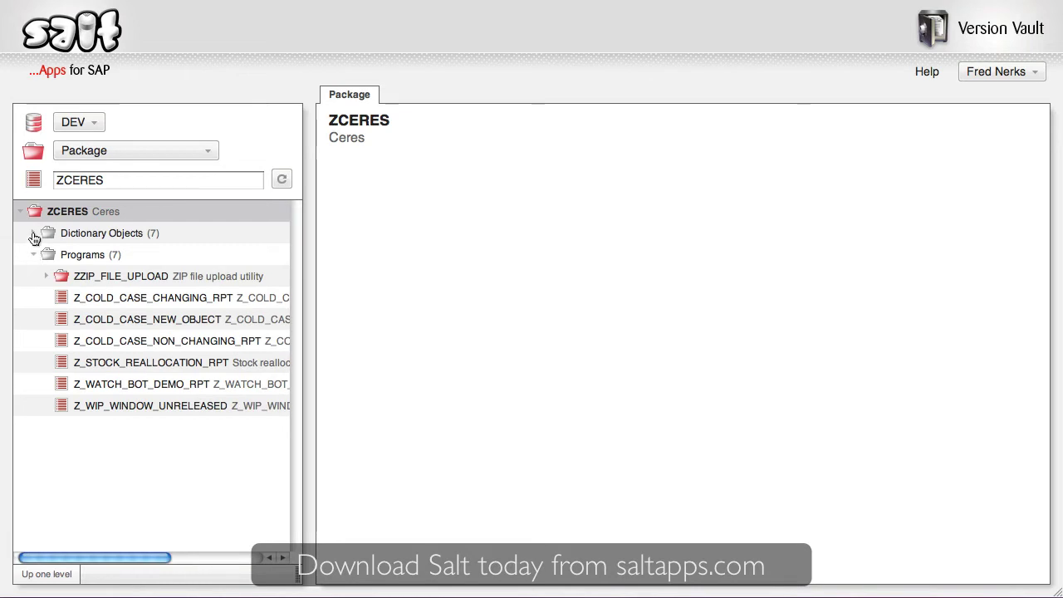
click(33, 234)
click(46, 255)
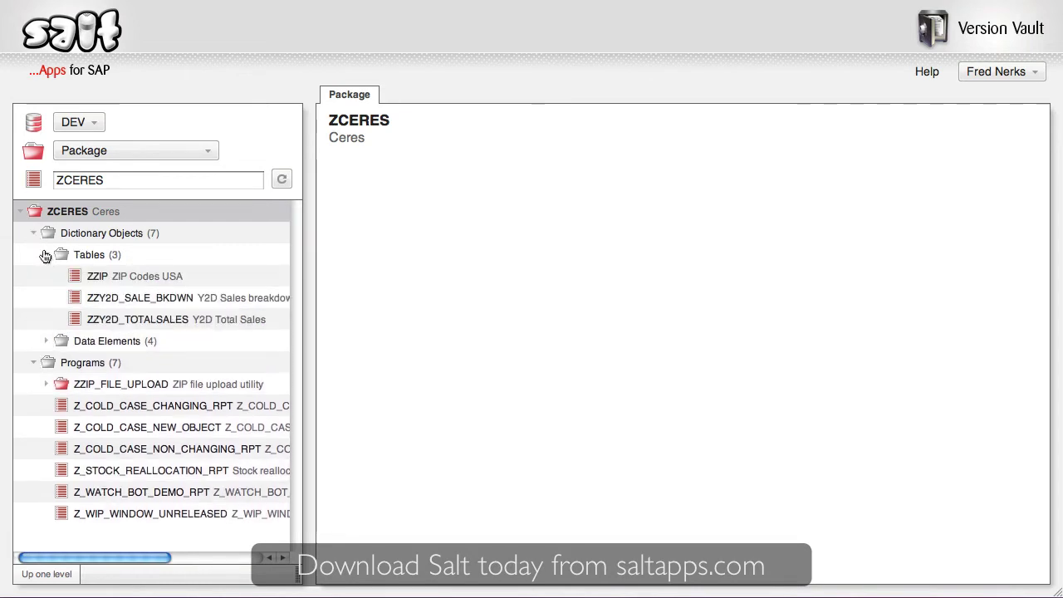
click(96, 276)
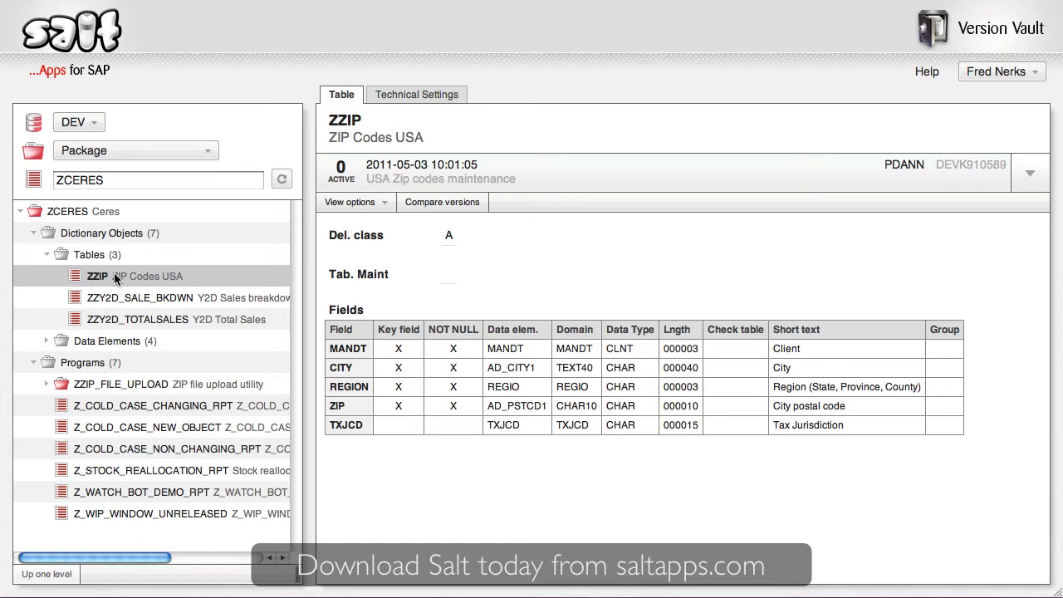
Step: Compare version 1 of the program ZZIP_FILE_UPLOAD with its active version in DEV, and close the comparison
click(106, 387)
click(456, 203)
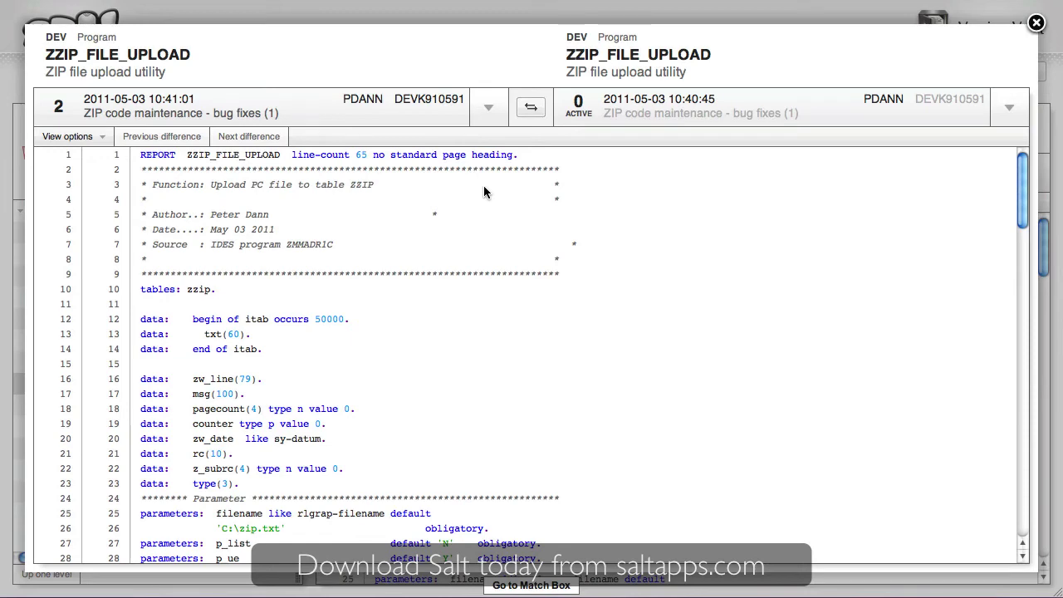
click(486, 109)
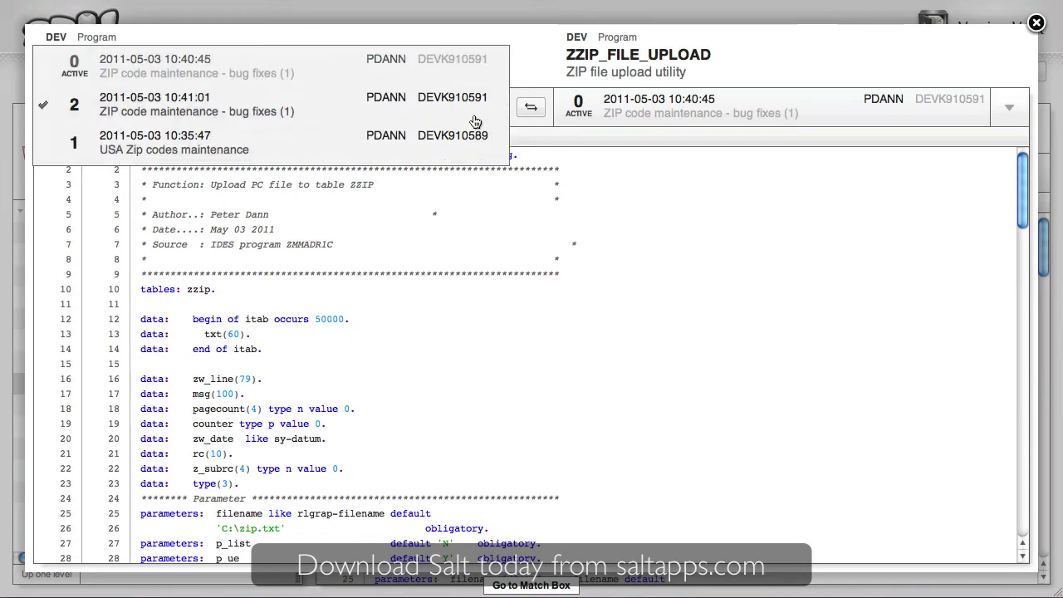
click(468, 133)
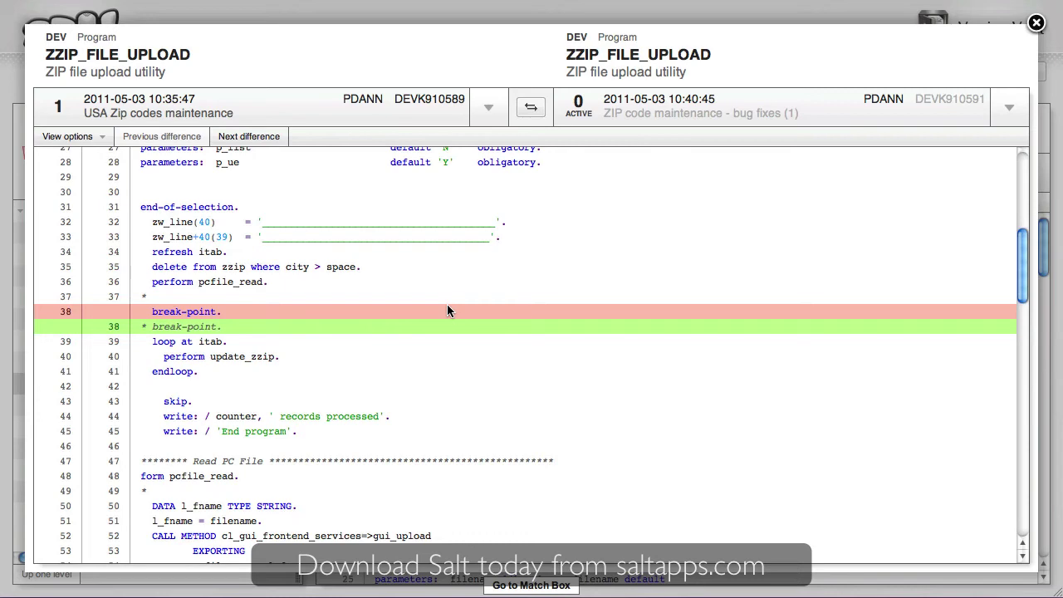
click(1036, 23)
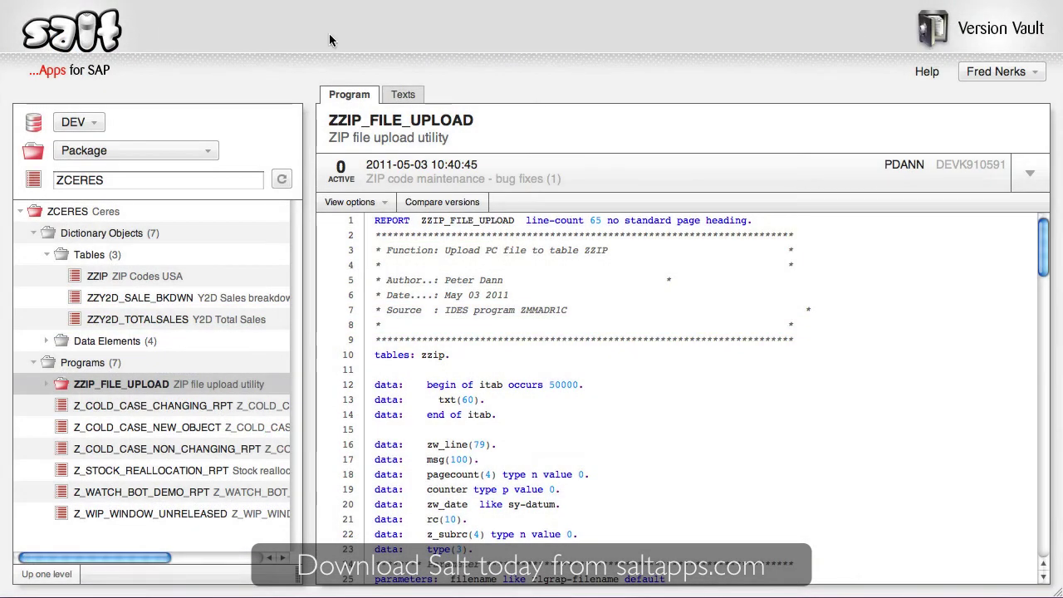
Step: Open Match Box and compare the program ZDMRHRREPORTCHANGES, found with the pattern *report*cha*, in DEV with itself in QAS
click(93, 40)
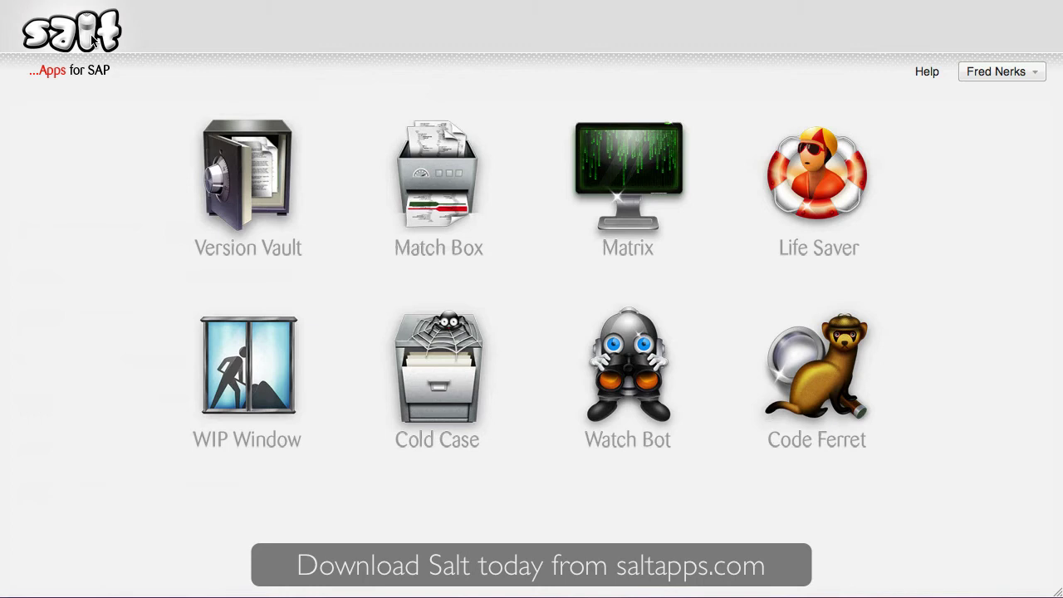
click(419, 143)
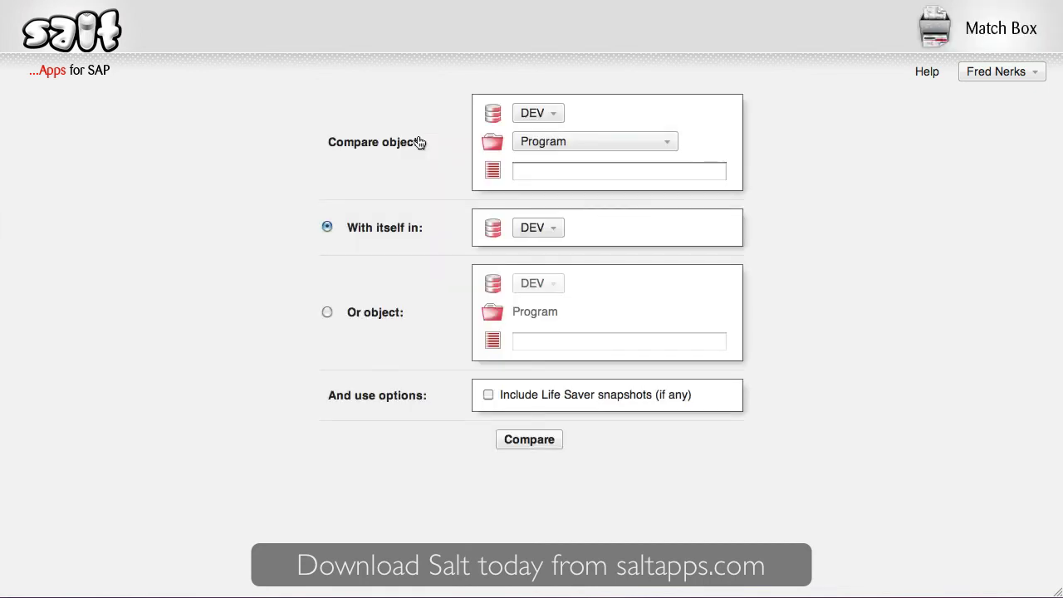
click(635, 176)
text(*report*cha*)
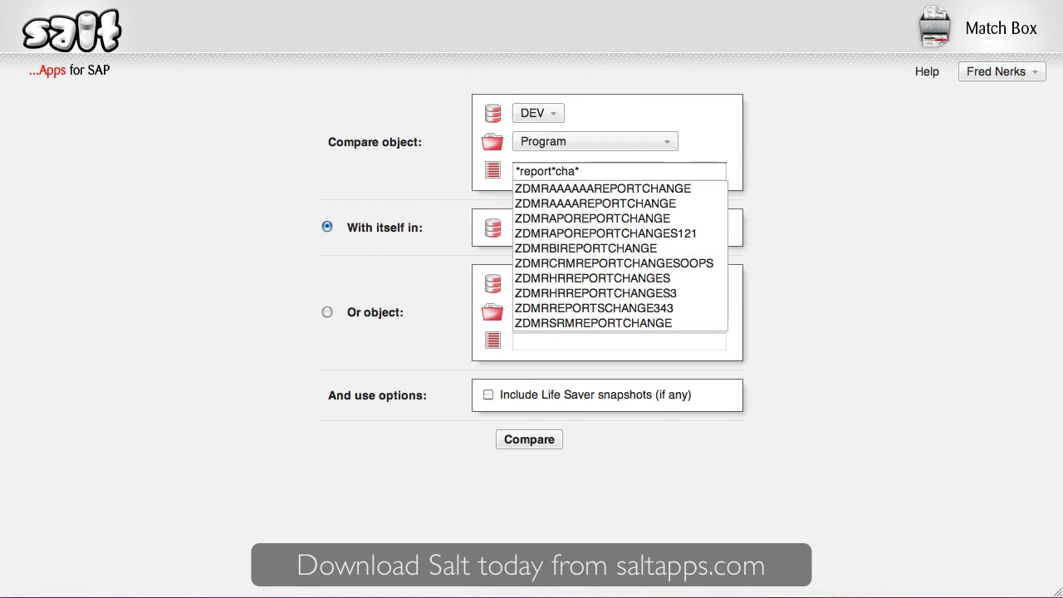
click(638, 278)
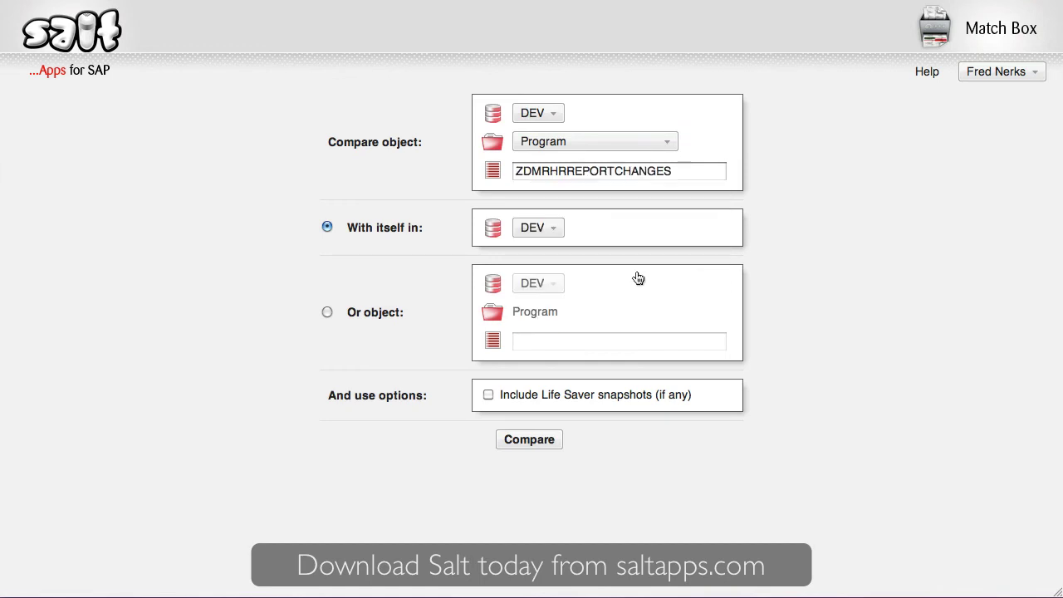
click(553, 229)
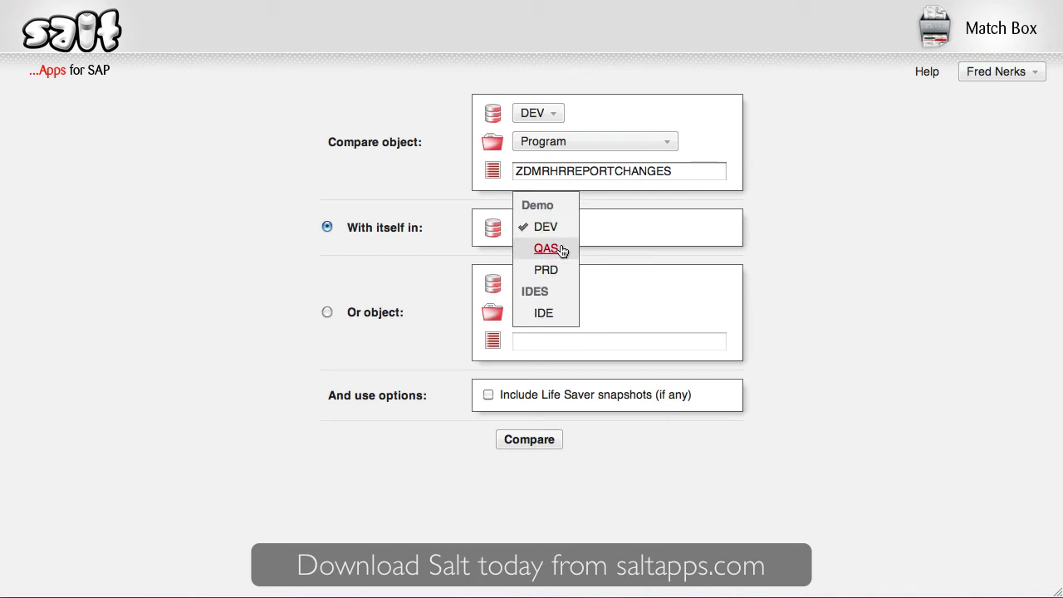
click(549, 249)
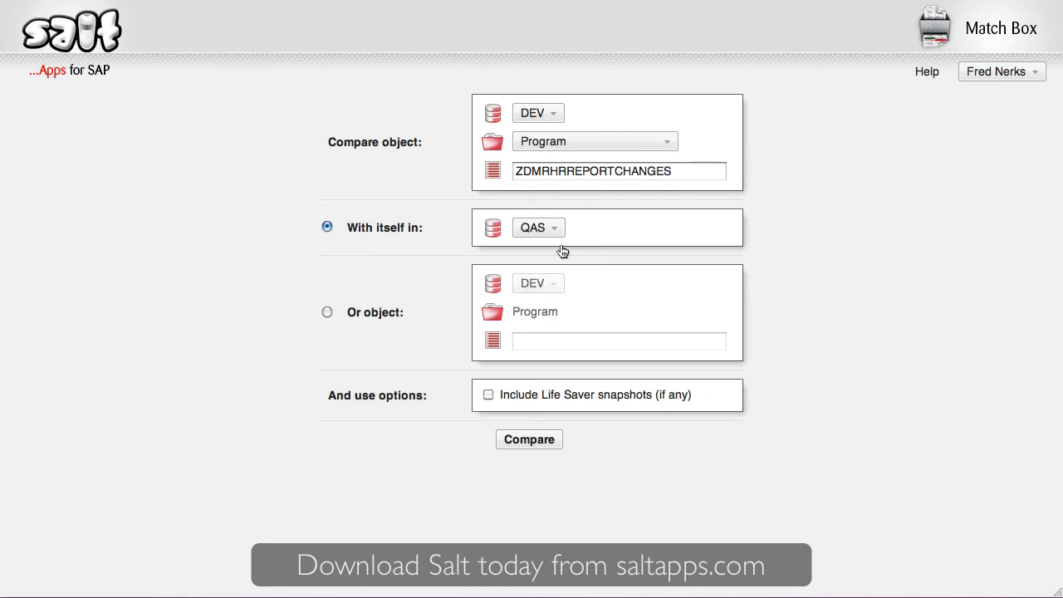
click(532, 440)
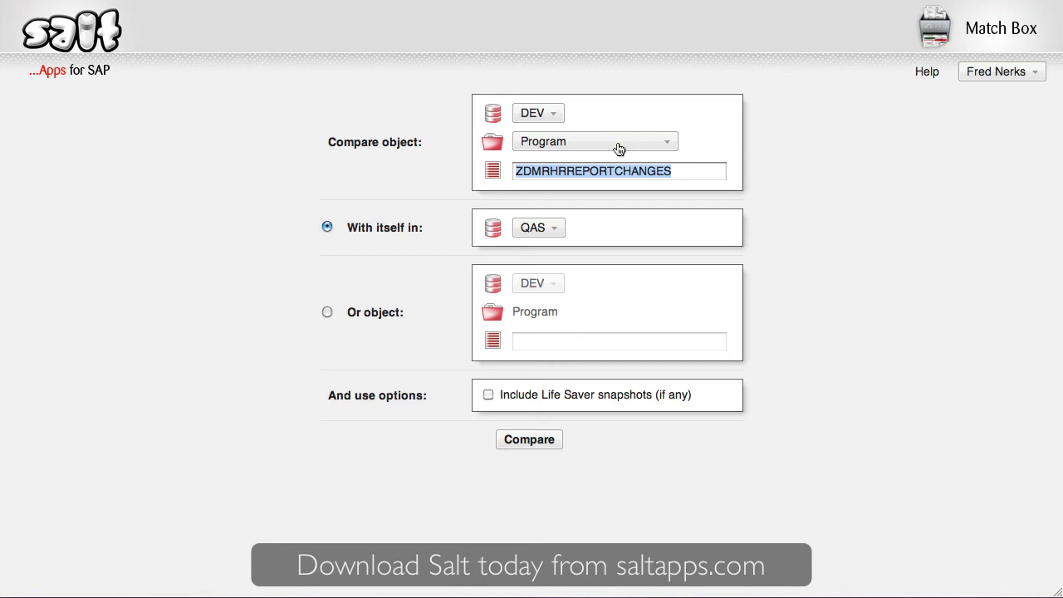
Step: Set the object to compare to the table ZZY2D_SALE_BKDWN in DEV using the search pattern *sale
click(619, 149)
click(584, 65)
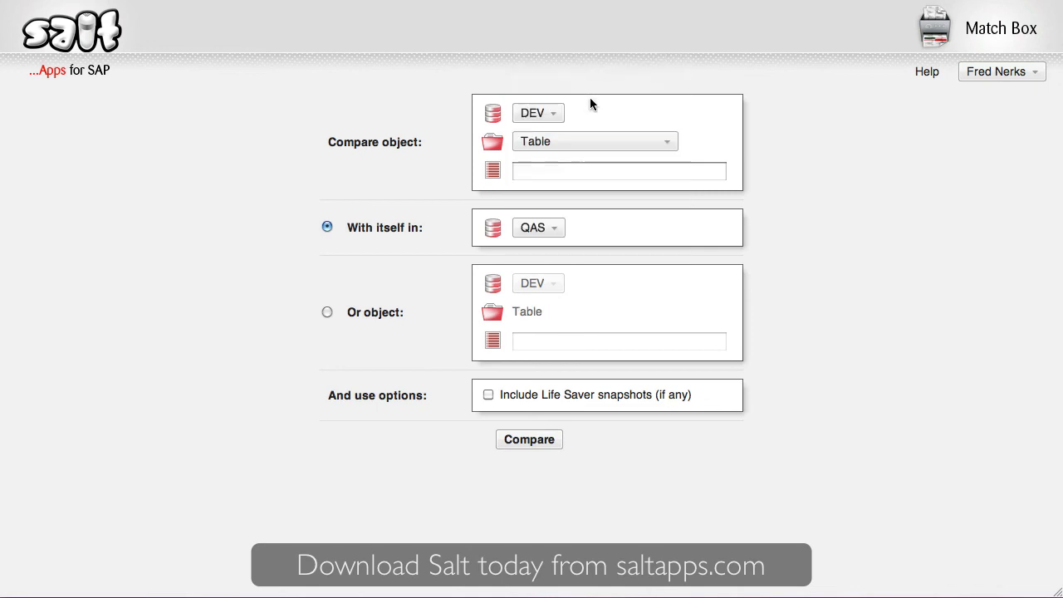
click(617, 175)
text(*sale)
click(607, 182)
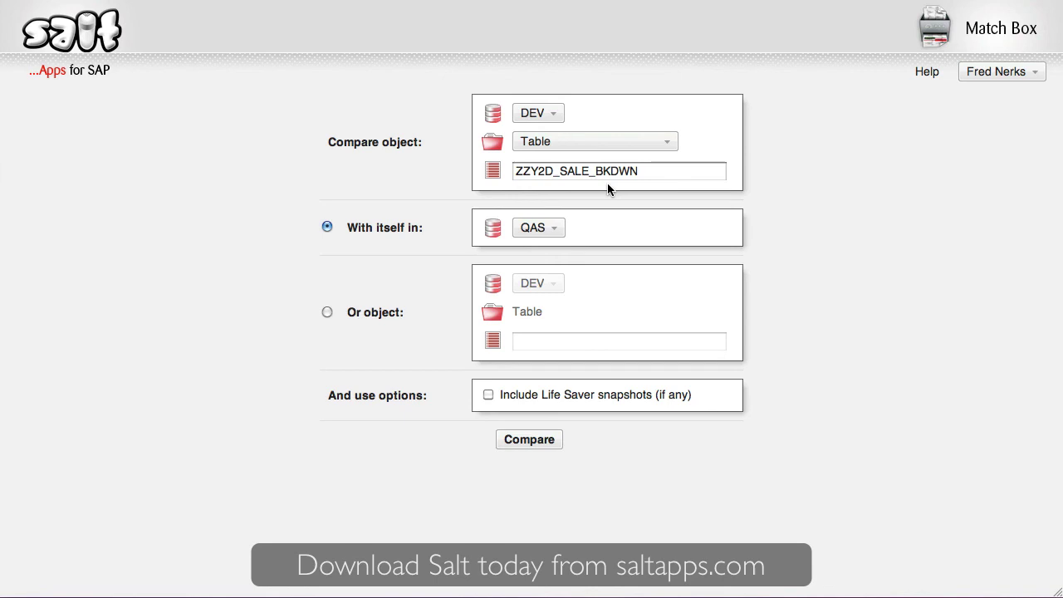
Step: Compare it with a different object, the DEV table ZZY2D_TOTALSALES, and return to the app overview
click(378, 314)
click(512, 340)
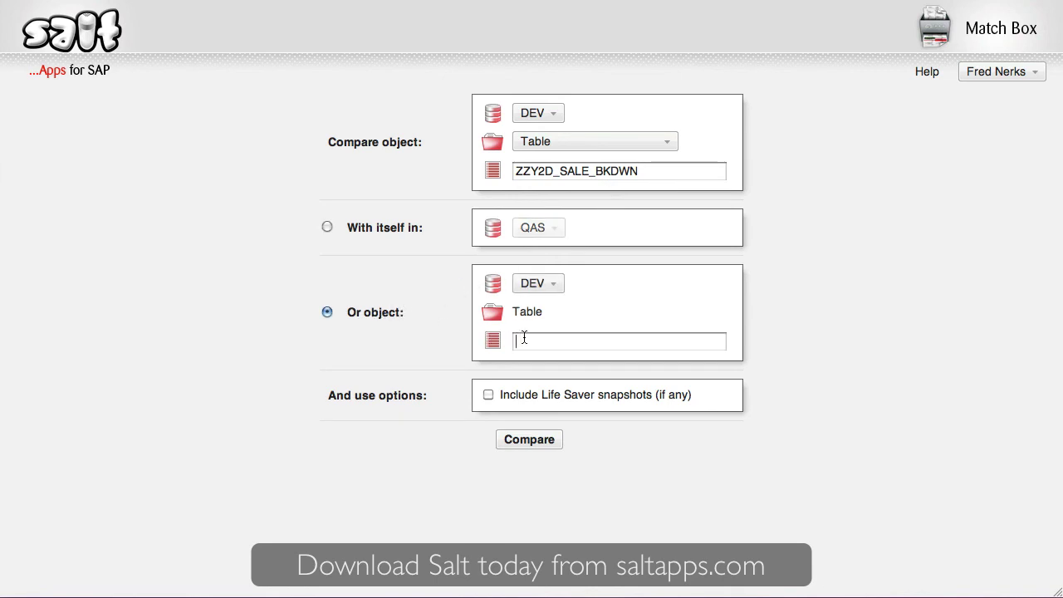
text(*sale)
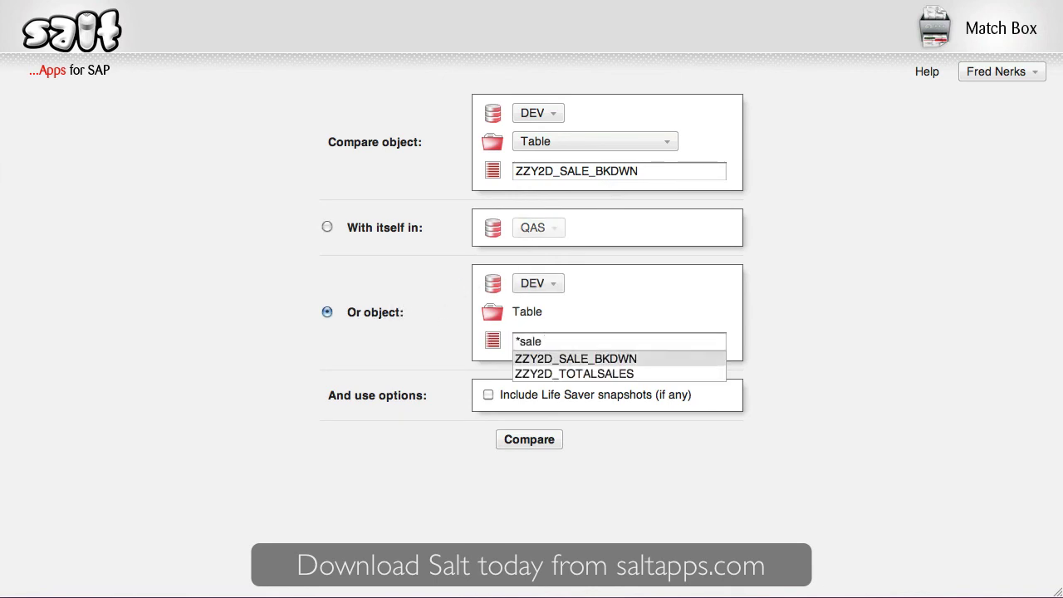
key(Down)
key(Return)
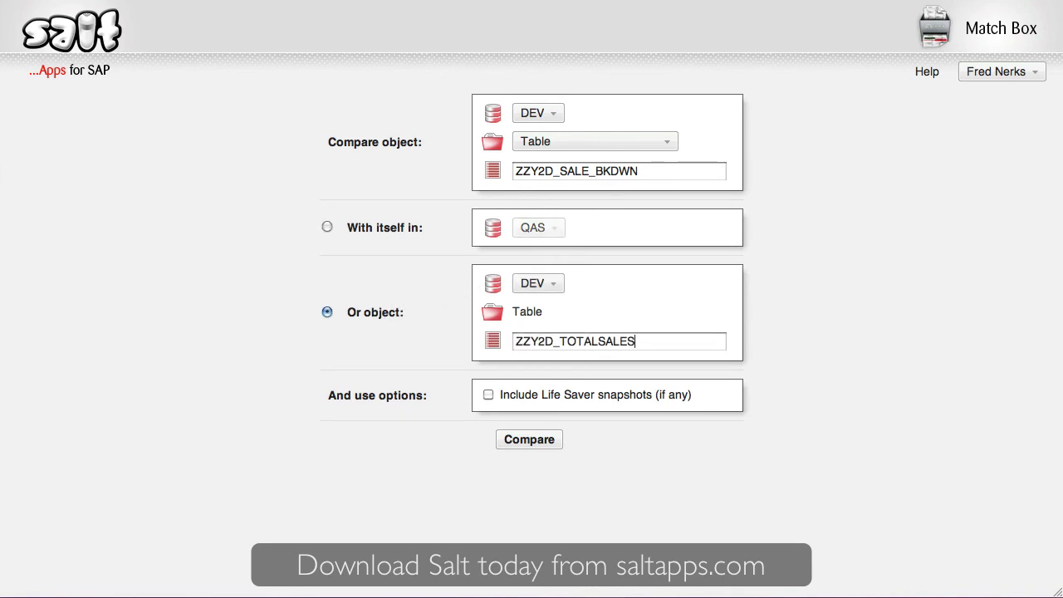
click(529, 439)
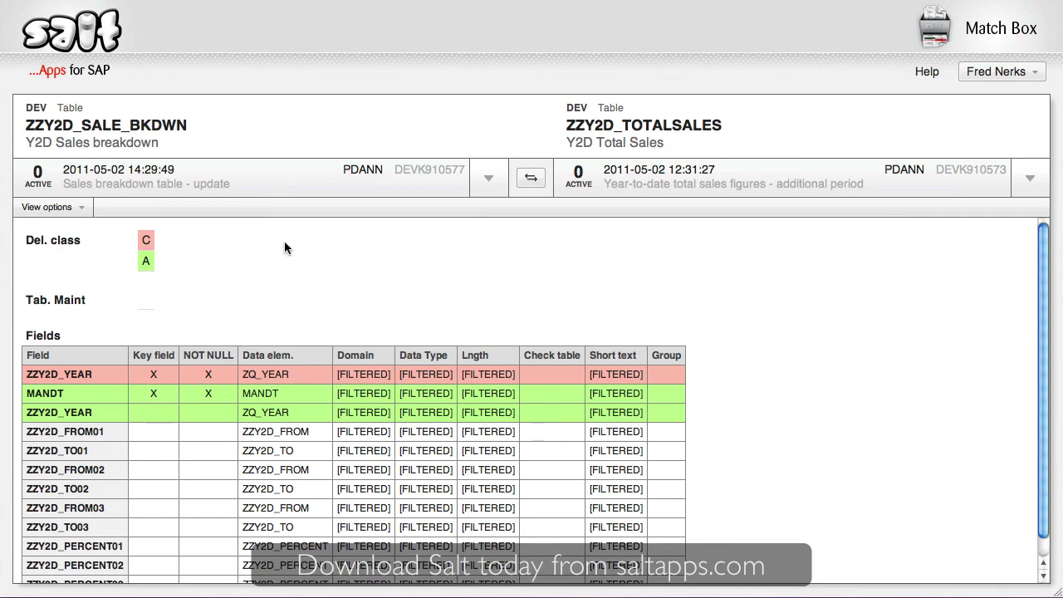
click(105, 43)
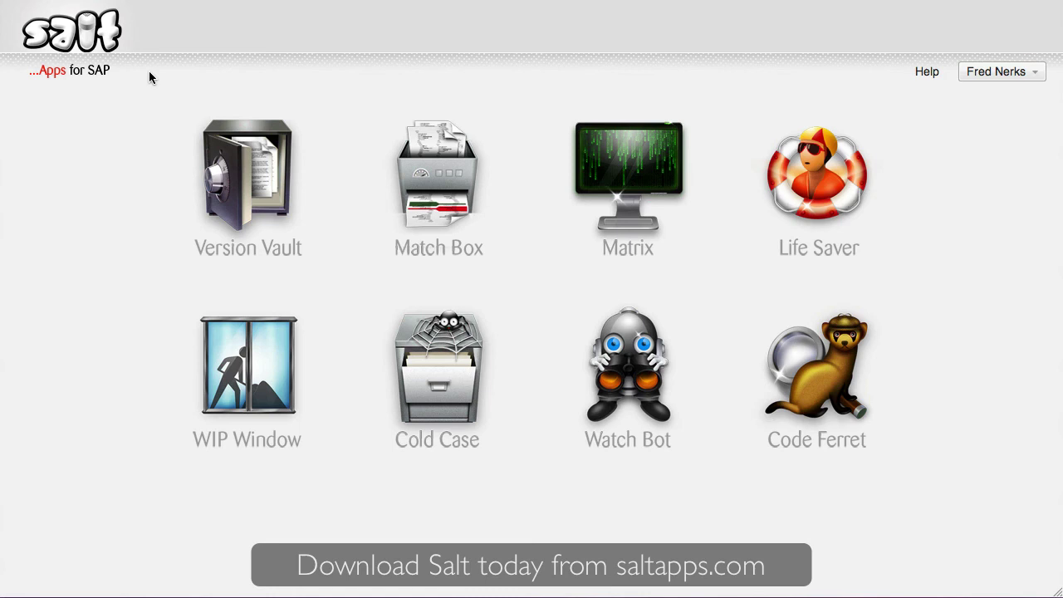